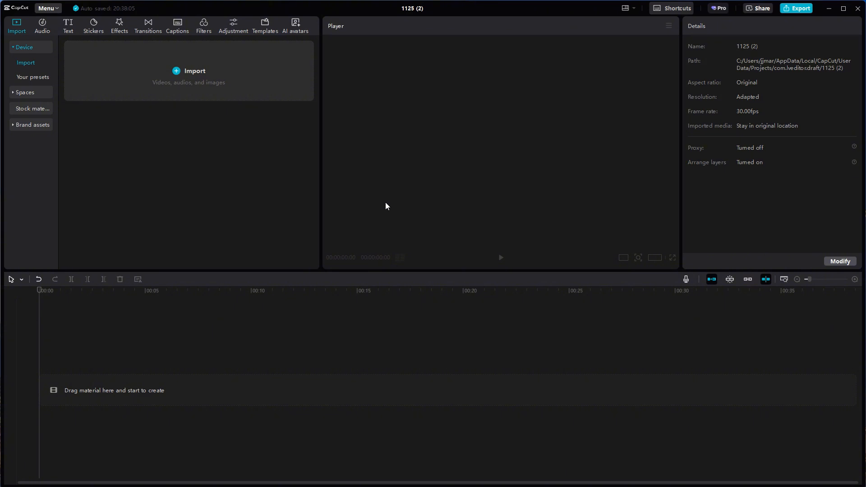
Step: Import the "video sample" clip from Downloads and stack two copies of it at the start of the timeline
left_click(177, 91)
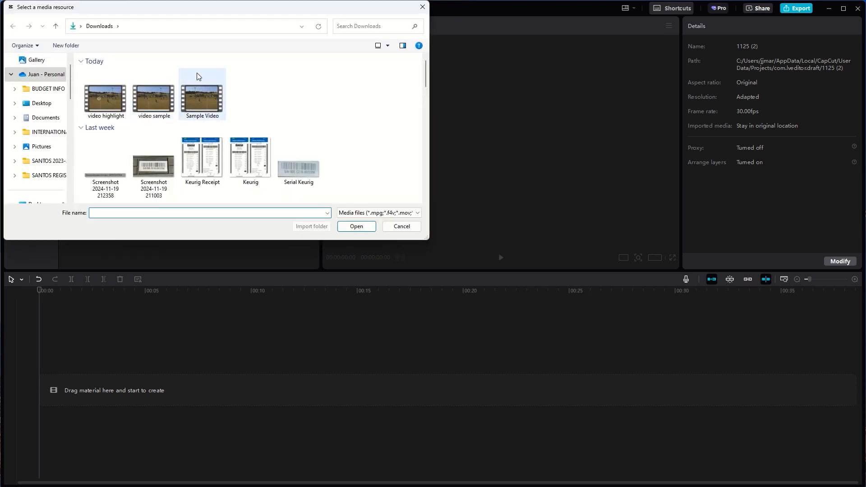
left_click(152, 105)
double_click(152, 104)
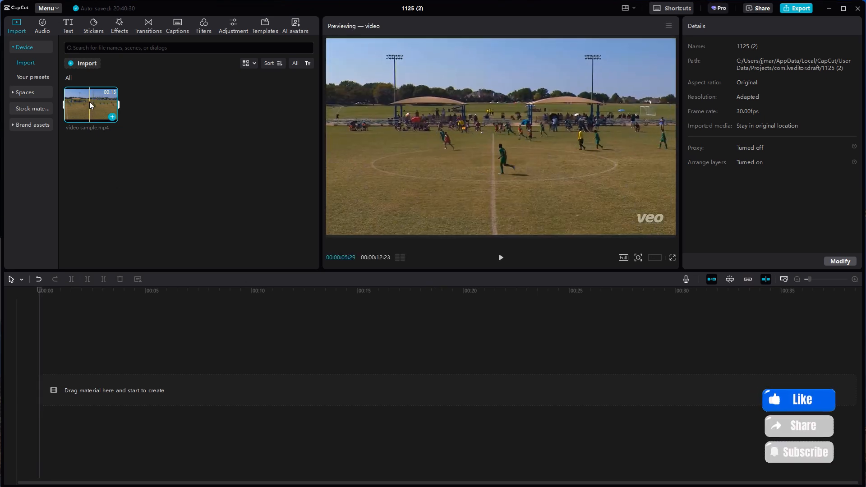
left_click_drag(89, 101, 82, 381)
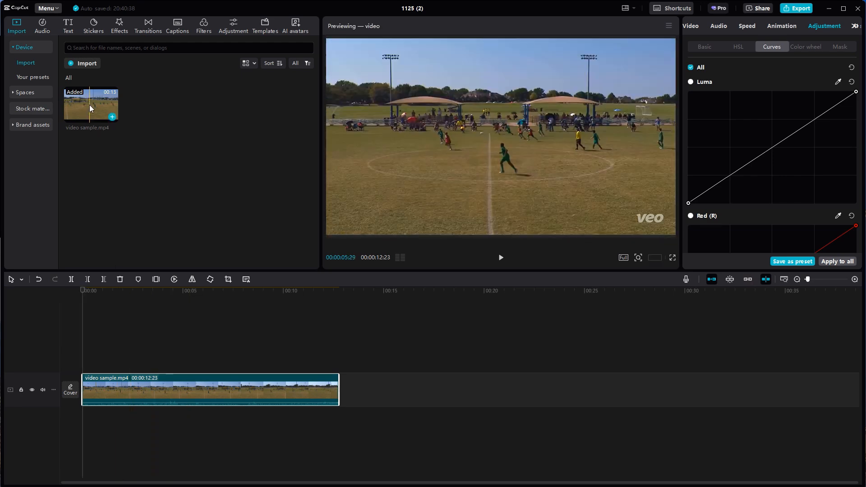
left_click_drag(89, 104, 81, 356)
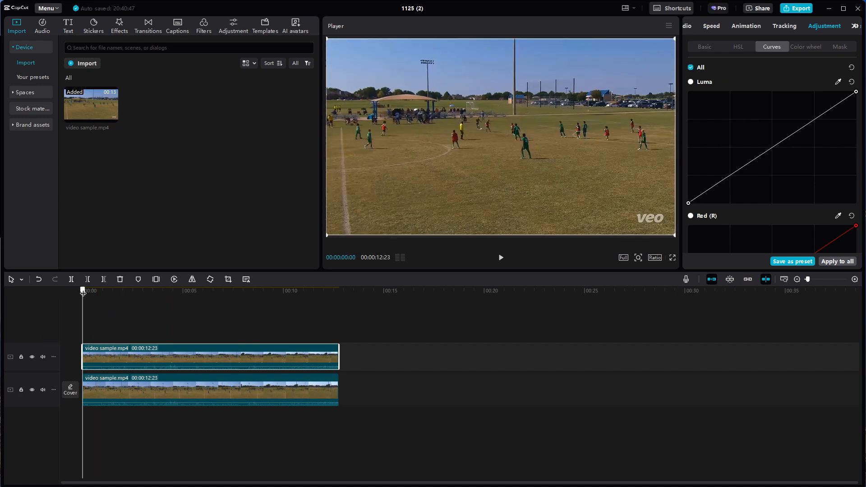
Step: Add a Circle mask to the upper clip with the playhead at 00:00:00:29
left_click_drag(83, 291, 102, 290)
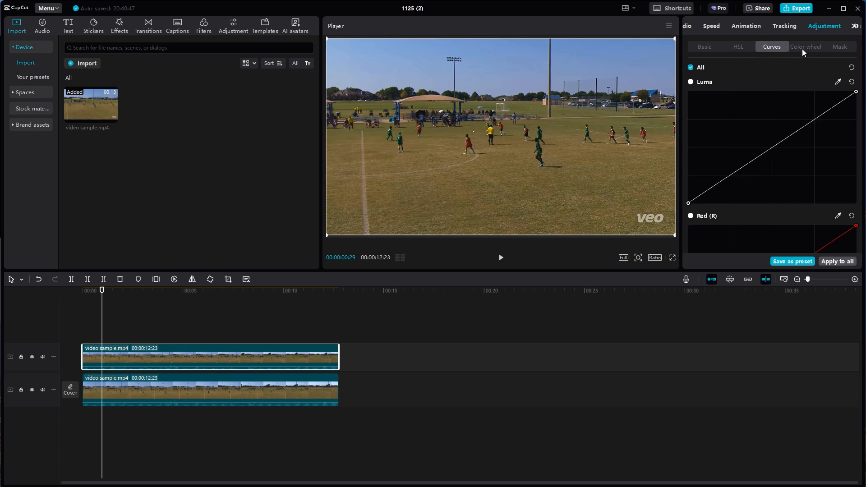
left_click(840, 46)
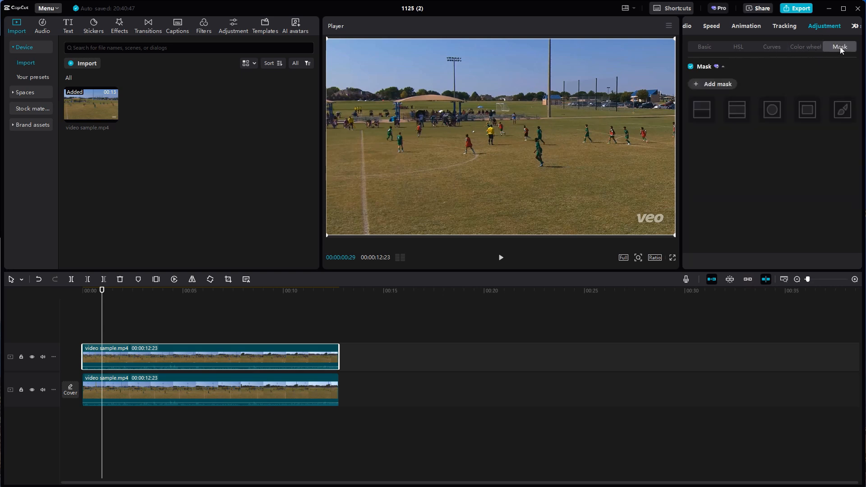
left_click(718, 84)
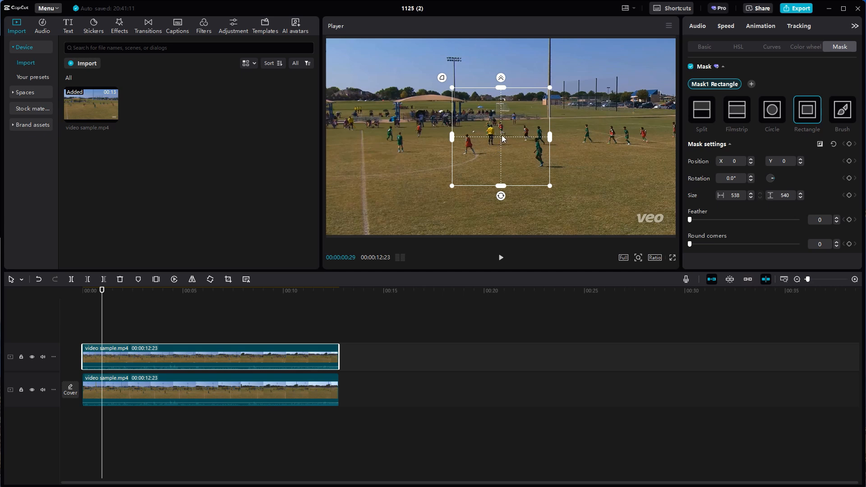
left_click(772, 113)
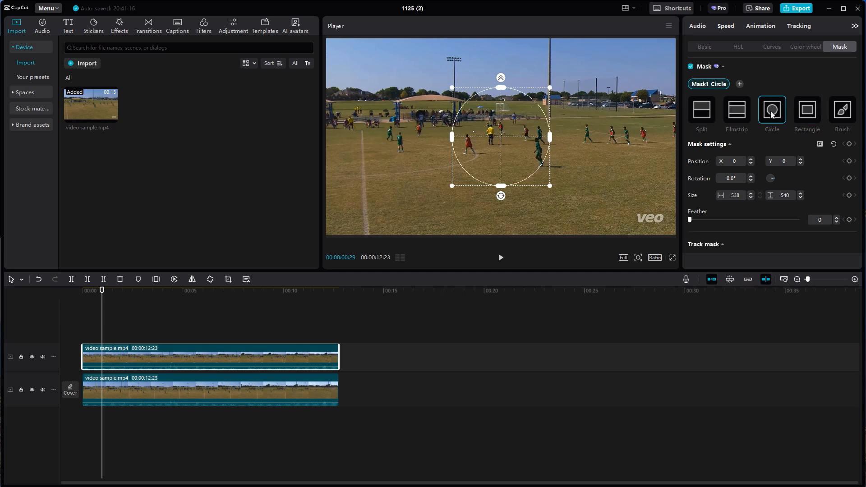
Step: Shrink the circle mask to about 161 × 162 around the red player near X -180, Y -52, and keyframe the mask settings
left_click_drag(501, 141, 470, 151)
left_click_drag(518, 97, 472, 151)
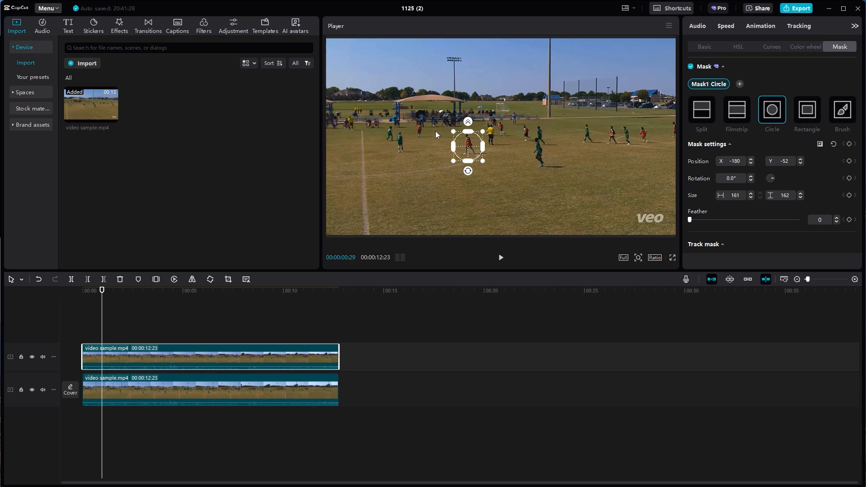
left_click(848, 144)
Step: Advance to 00:00:01:07 and move the circle mask onto the red player at about X -163, Y -34
key("Right")
key("Right")
key("Right")
key("Right")
key("Right")
key("Right")
key("Right")
key("Right")
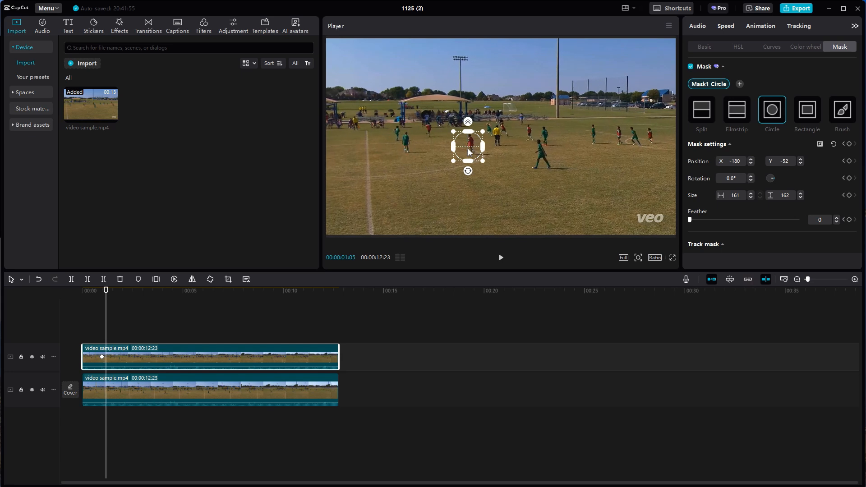
left_click_drag(470, 147, 473, 144)
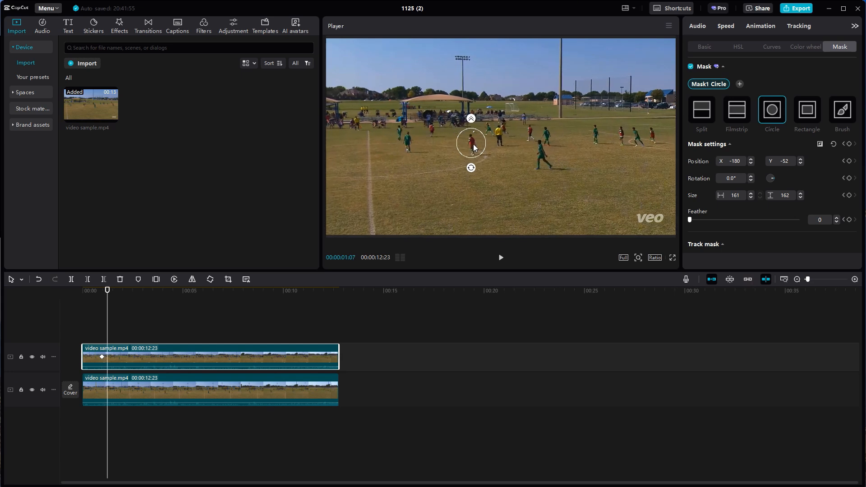
Step: Advance to 00:00:01:20 and reposition the circle mask on the red player at about X -153, Y -54
key("Right")
key("Right")
key("Right")
key("Right")
key("Right")
key("Right")
key("Right")
key("Right")
key("Right")
key("Right")
key("Right")
key("Right")
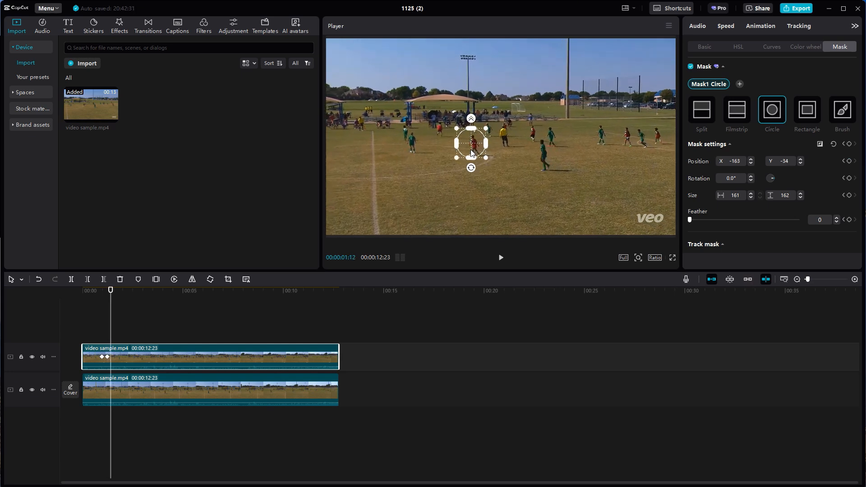
key("Right")
left_click_drag(471, 148, 473, 150)
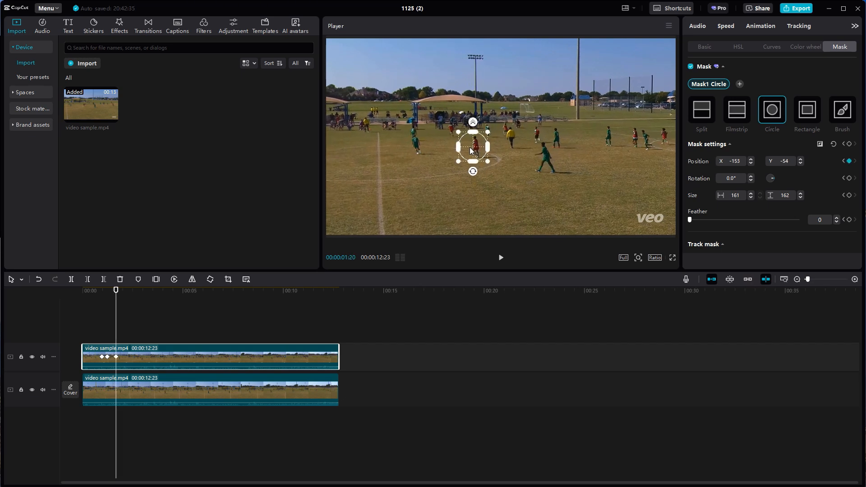
Step: Advance frame by frame to 00:00:03:06 and recentre the circle mask on the red player at about X -198, Y -66
key("Right")
key("Right")
key("Right")
key("Right")
key("Right")
key("Right")
key("Right")
key("Right")
key("Right")
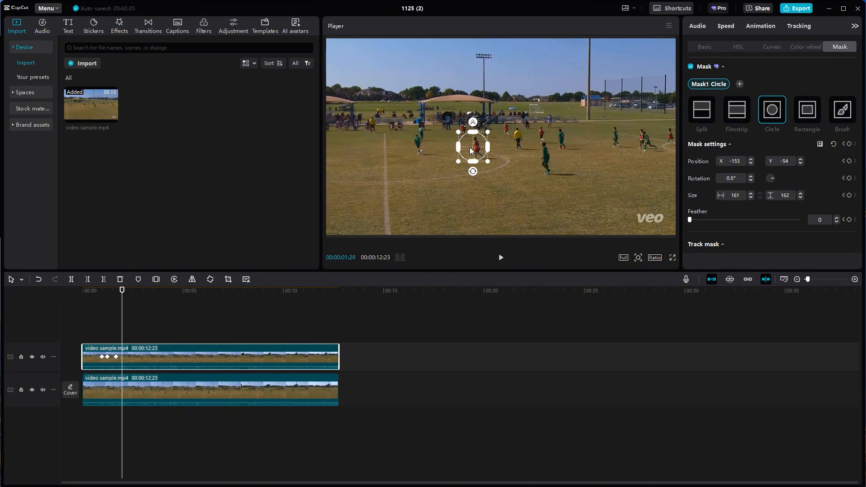
key("Right")
key("Right")
key("Right")
key("Right")
key("Right")
key("Right")
key("Right")
key("Right")
key("Right")
key("Right")
key("Right")
key("Right")
key("Right")
key("Right")
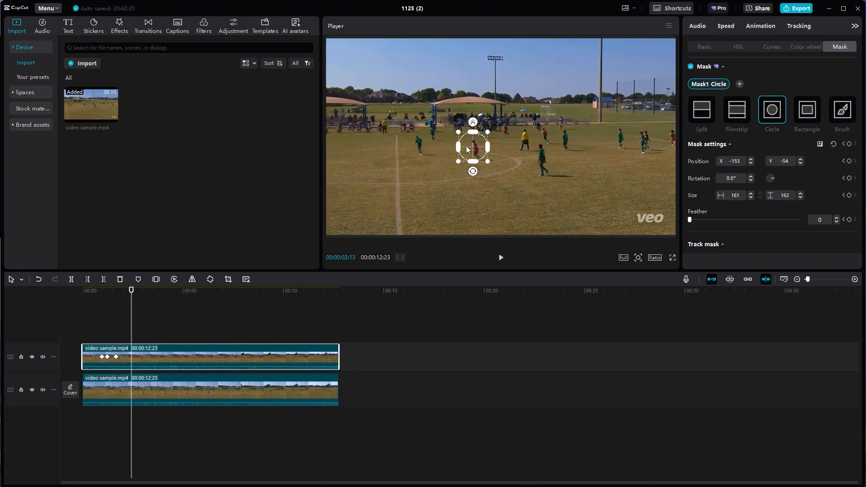
key("Right")
key("Right")
key("Right")
key("Right")
key("Right")
key("Right")
key("Right")
key("Right")
key("Right")
key("Right")
key("Right")
key("Right")
key("Right")
key("Right")
key("Right")
key("Right")
key("Right")
key("Right")
key("Right")
key("Right")
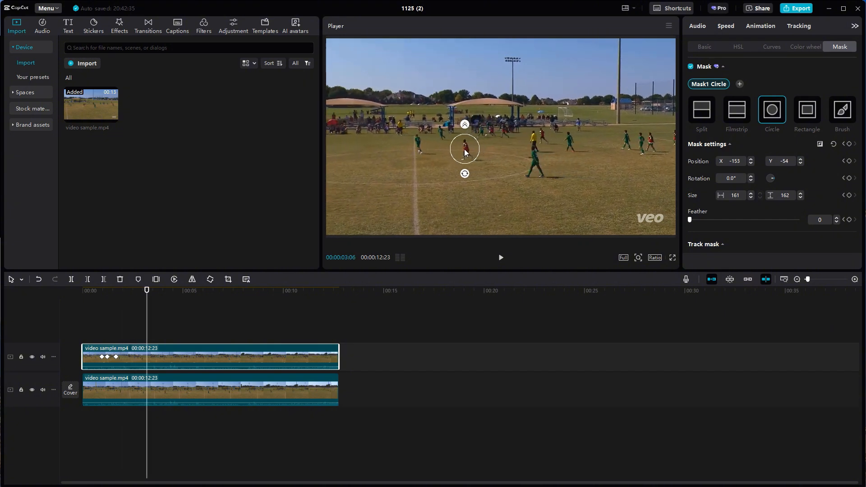
Step: Advance to 00:00:04:07 and shift the circle mask to follow the red player at about X -262, Y -47
key("Right")
key("Right")
key("Right")
key("Right")
key("Right")
key("Right")
key("Right")
key("Right")
key("Right")
key("Right")
key("Right")
key("Right")
key("Right")
key("Right")
key("Right")
key("Right")
key("Right")
key("Right")
key("Right")
key("Right")
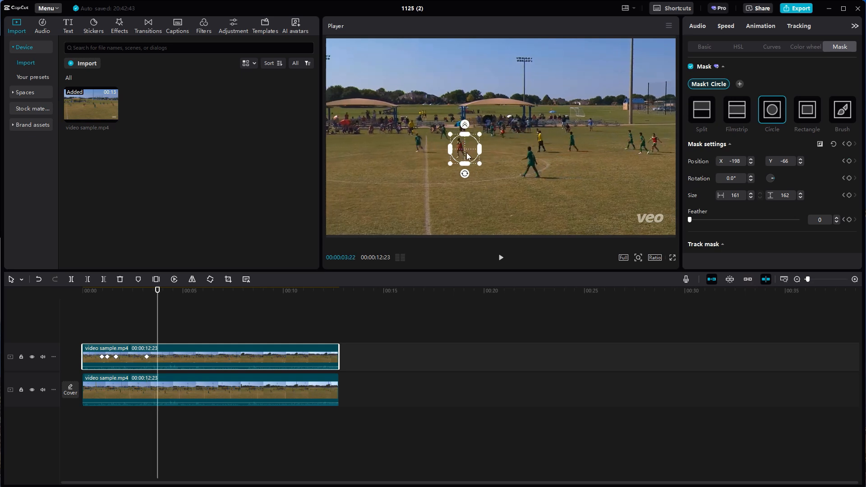
left_click_drag(458, 153, 455, 157)
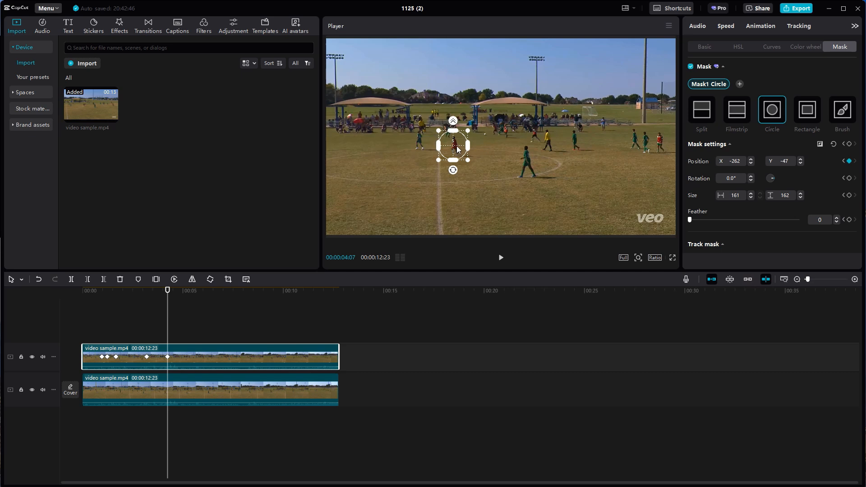
Step: Advance to 00:00:05:10 and recentre the circle mask on the red player
key("Right")
key("Right")
key("Right")
key("Right")
key("Right")
key("Right")
key("Right")
key("Right")
key("Right")
key("Right")
key("Right")
key("Right")
key("Right")
key("Right")
key("Right")
key("Right")
key("Right")
key("Right")
key("Right")
key("Right")
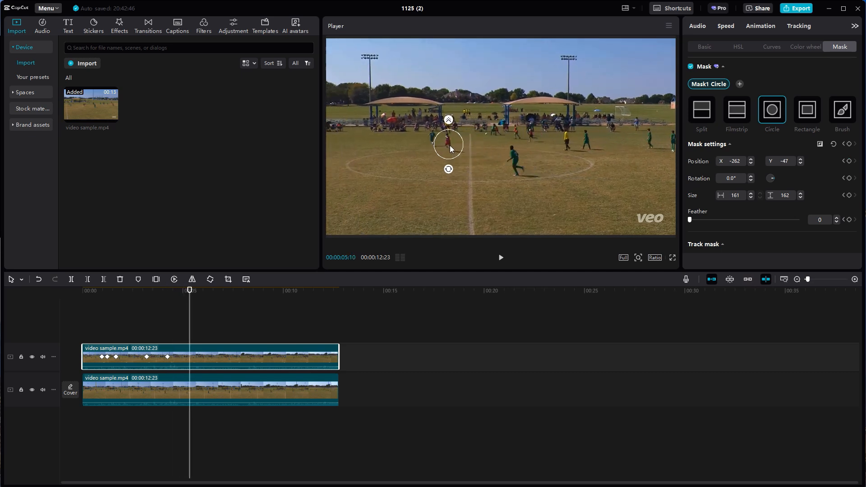
mouse_move(450, 145)
left_mouse_down()
mouse_move(442, 146)
mouse_move(461, 136)
left_mouse_up()
Step: Advance frame by frame to 00:00:10:26, repositioning the circle mask on the red player at intervals and ending at about X -215, Y 17
key("Right")
key("Right")
key("Right")
key("Right")
key("Right")
key("Right")
key("Right")
key("Right")
key("Right")
key("Right")
key("Right")
key("Right")
key("Right")
key("Right")
key("Right")
key("Right")
key("Right")
key("Right")
key("Right")
key("Right")
key("Right")
key("Right")
key("Right")
key("Right")
key("Right")
key("Right")
key("Right")
key("Right")
key("Right")
key("Right")
key("Right")
key("Right")
key("Right")
key("Right")
key("Right")
key("Right")
key("Right")
key("Right")
key("Right")
key("Right")
key("Right")
key("Right")
key("Right")
key("Right")
key("Right")
key("Right")
key("Right")
key("Right")
key("Right")
key("Right")
key("Right")
key("Right")
key("Right")
key("Right")
key("Right")
key("Right")
key("Right")
key("Right")
key("Right")
key("Right")
key("Right")
key("Right")
key("Right")
key("Right")
key("Right")
key("Right")
key("Right")
key("Right")
key("Right")
key("Right")
key("Right")
key("Right")
key("Right")
key("Right")
key("Right")
key("Right")
key("Right")
key("Right")
key("Right")
key("Right")
key("Right")
key("Right")
key("Right")
key("Right")
key("Right")
key("Right")
key("Right")
key("Right")
key("Right")
key("Right")
key("Right")
key("Right")
key("Right")
key("Right")
key("Right")
key("Right")
key("Right")
key("Right")
key("Right")
key("Right")
key("Right")
key("Right")
key("Right")
key("Right")
key("Right")
key("Right")
key("Right")
key("Right")
key("Right")
key("Right")
key("Right")
key("Right")
key("Right")
key("Right")
key("Right")
key("Right")
key("Right")
key("Right")
key("Right")
key("Right")
key("Right")
key("Right")
key("Right")
key("Right")
key("Right")
key("Right")
key("Right")
key("Right")
key("Right")
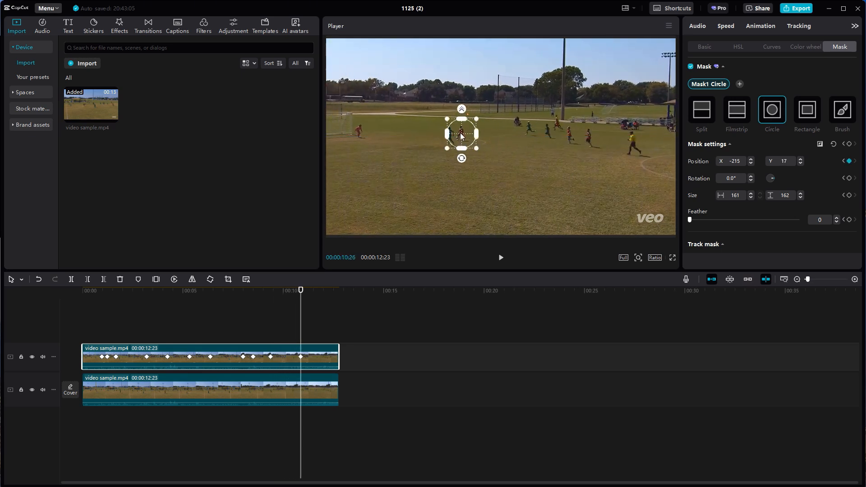
Step: Advance frame by frame to 00:00:11:15 and recentre the circle mask on the red player
key("Right")
key("Right")
key("Right")
key("Right")
key("Right")
key("Right")
key("Right")
key("Right")
key("Right")
key("Right")
key("Right")
key("Right")
key("Right")
key("Right")
key("Right")
key("Right")
key("Right")
key("Right")
key("Right")
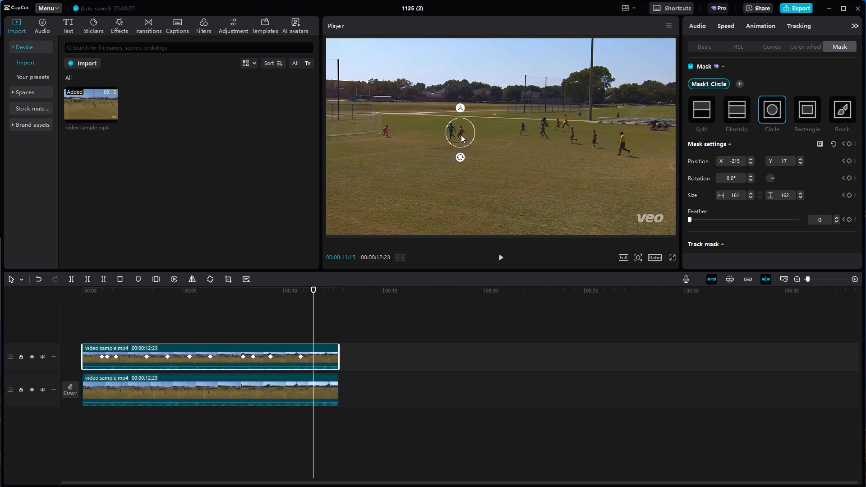
left_click_drag(461, 138, 487, 143)
Step: Advance to the clip's end at 00:00:12:23, keeping the circle mask on the red player and ending at about X -86, Y 27
key("Right")
key("Right")
key("Right")
key("Right")
key("Right")
key("Right")
key("Right")
key("Right")
key("Right")
key("Right")
key("Right")
key("Right")
key("Right")
key("Right")
key("Right")
key("Right")
key("Right")
key("Right")
key("Right")
key("Right")
key("Right")
key("Right")
key("Right")
key("Right")
key("Right")
key("Right")
key("Right")
key("Right")
key("Right")
key("Right")
key("Right")
key("Right")
key("Right")
key("Right")
key("Right")
key("Right")
key("Right")
key("Right")
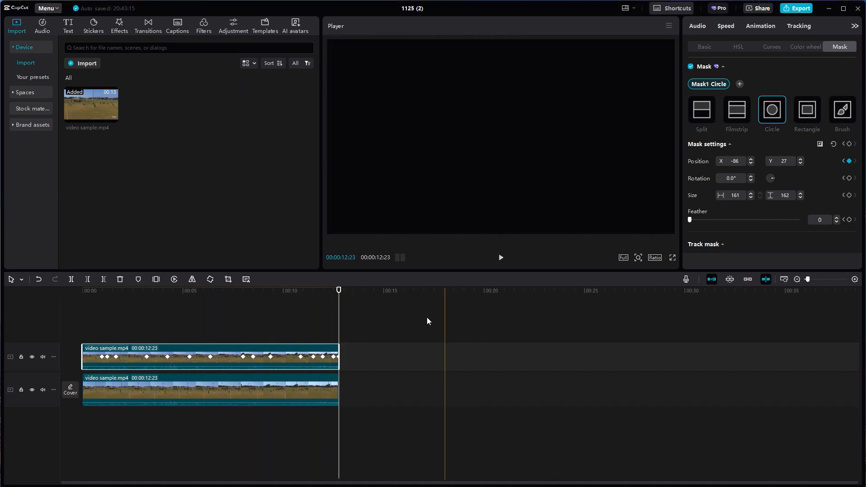
Step: Return to 00:00:12:07 and brighten the masked circle by bending the upper part of the Luma curve strongly upward
left_click_drag(339, 292, 328, 293)
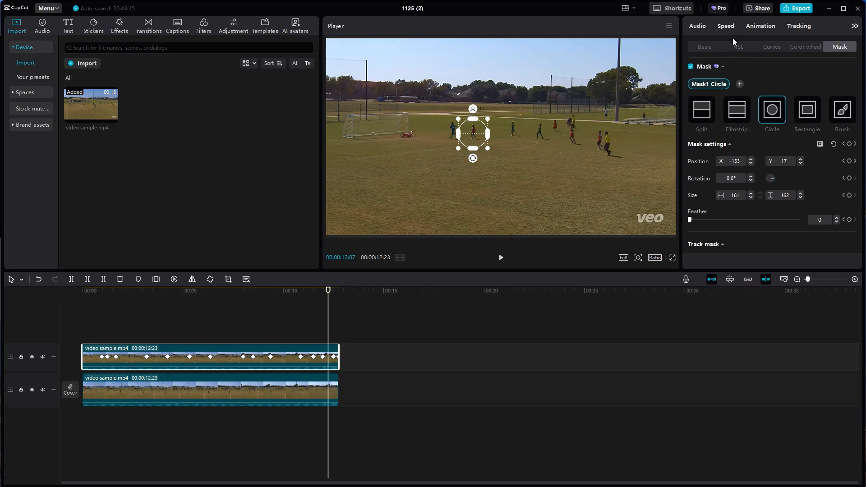
left_click(854, 27)
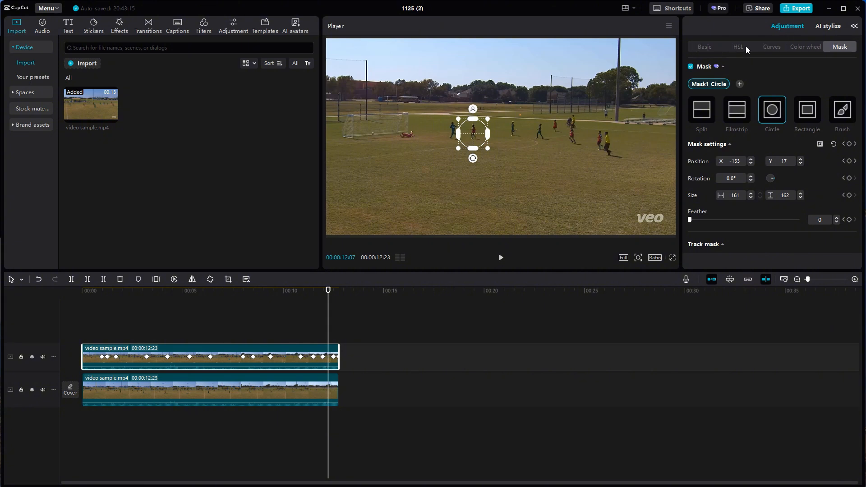
left_click(773, 46)
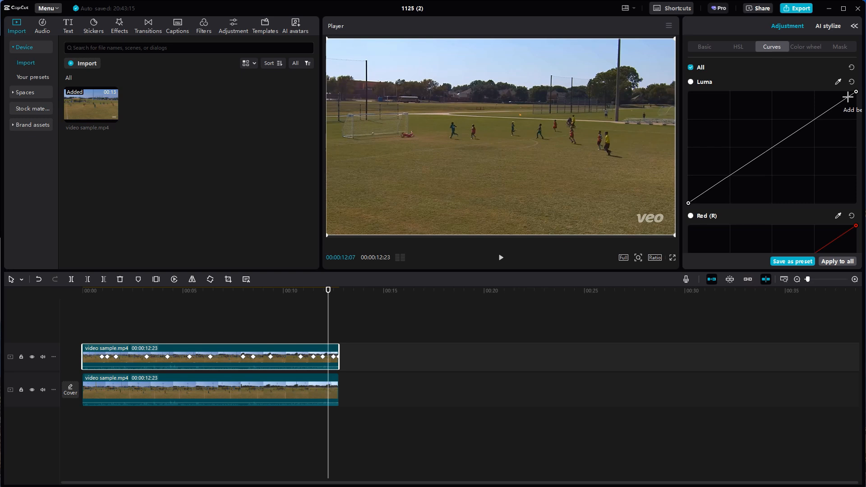
left_click_drag(848, 96, 785, 100)
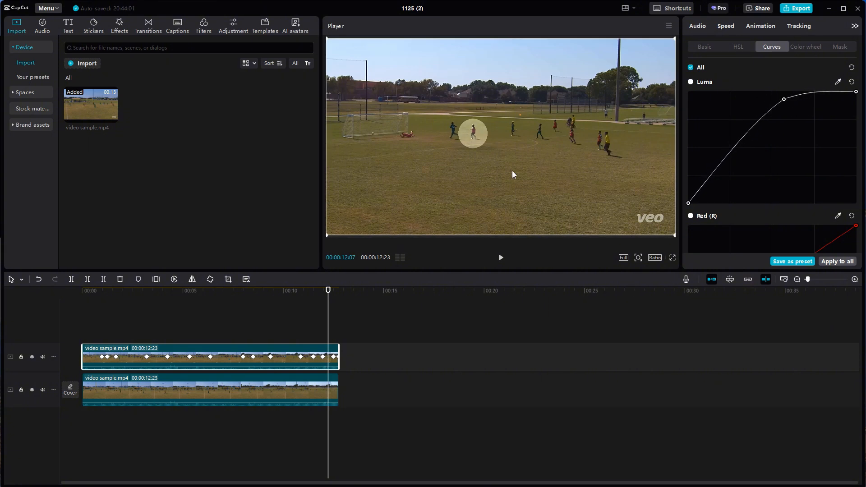
Step: Play the video from the start to check that the bright circle follows the red player
left_click(318, 291)
left_click_drag(317, 291, 58, 296)
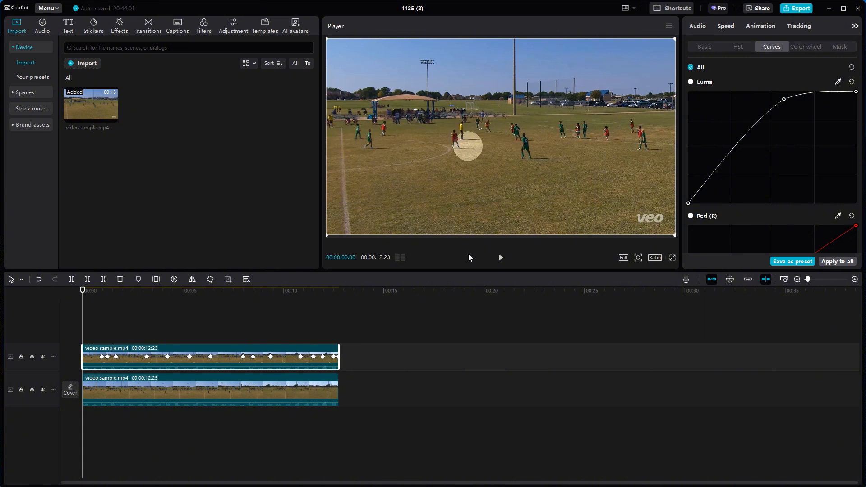
left_click(500, 258)
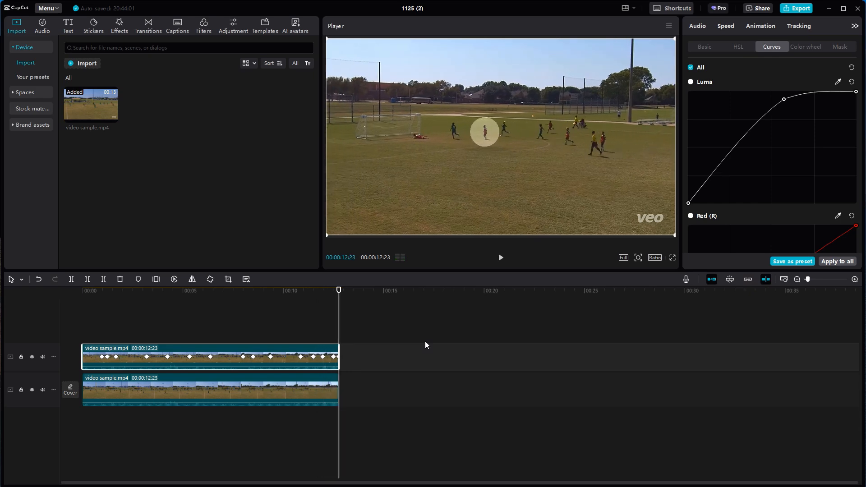
key("space")
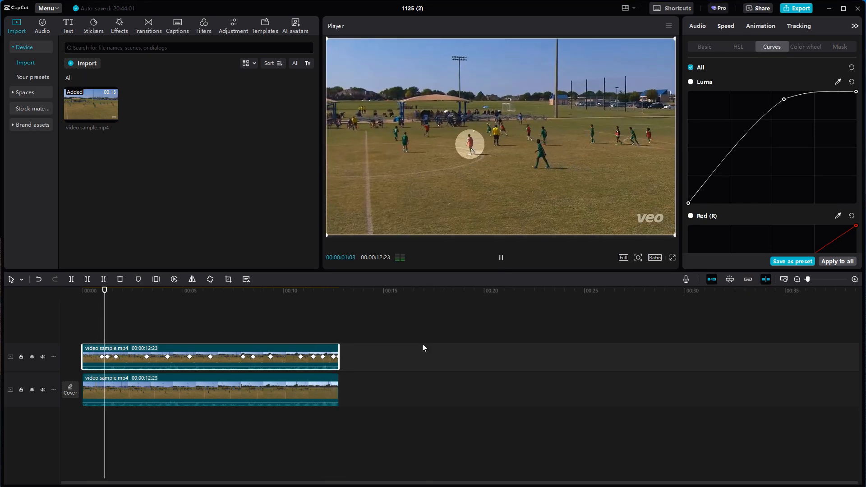